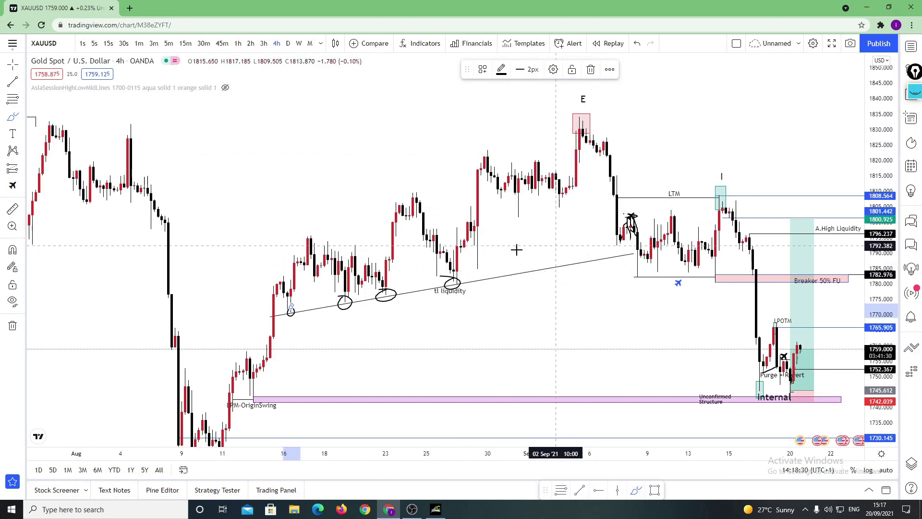
# Circle the cluster of trendline lows and sketch the expected drop, then undo the last stroke.
pyautogui.moveTo(398, 281)
pyautogui.mouseDown()
pyautogui.moveTo(336, 321)
pyautogui.moveTo(486, 299)
pyautogui.moveTo(451, 266)
pyautogui.moveTo(439, 271)
pyautogui.mouseUp()
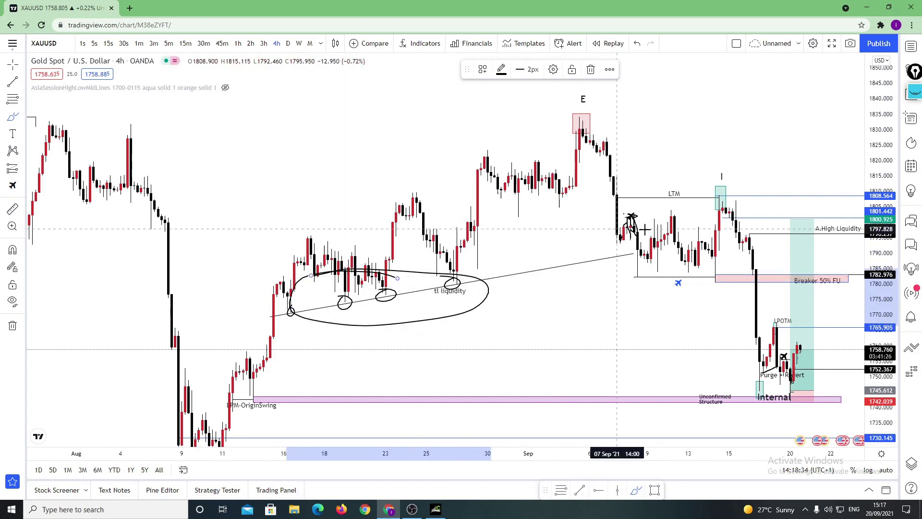
pyautogui.moveTo(673, 216); pyautogui.dragTo(705, 323)
pyautogui.moveTo(675, 303)
pyautogui.mouseDown()
pyautogui.moveTo(683, 325)
pyautogui.moveTo(721, 306)
pyautogui.mouseUp()
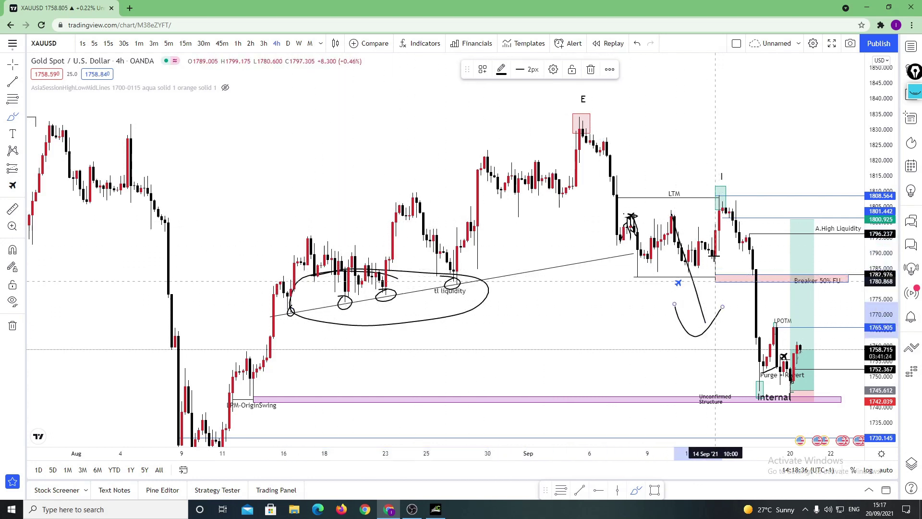
pyautogui.click(637, 45)
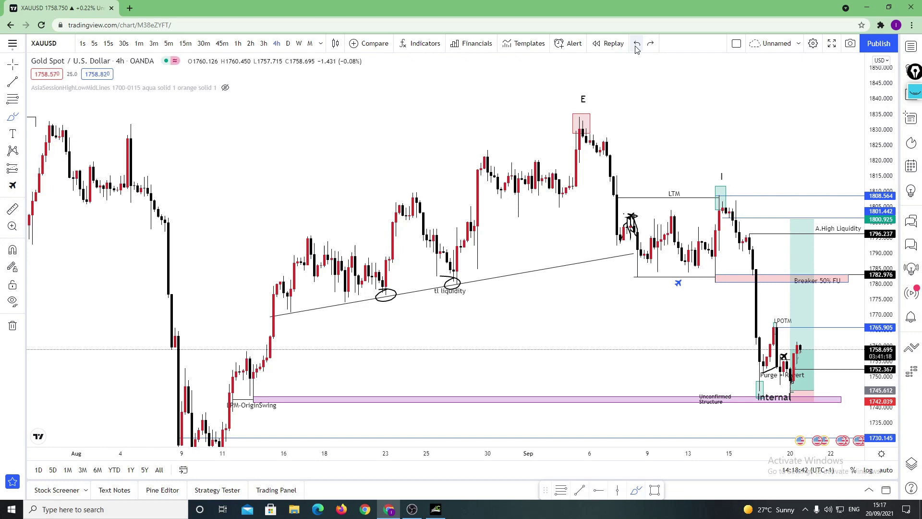
# Brush two horizontal lines across the trendline lows beneath the tl liquidity label.
pyautogui.moveTo(603, 268); pyautogui.dragTo(447, 267)
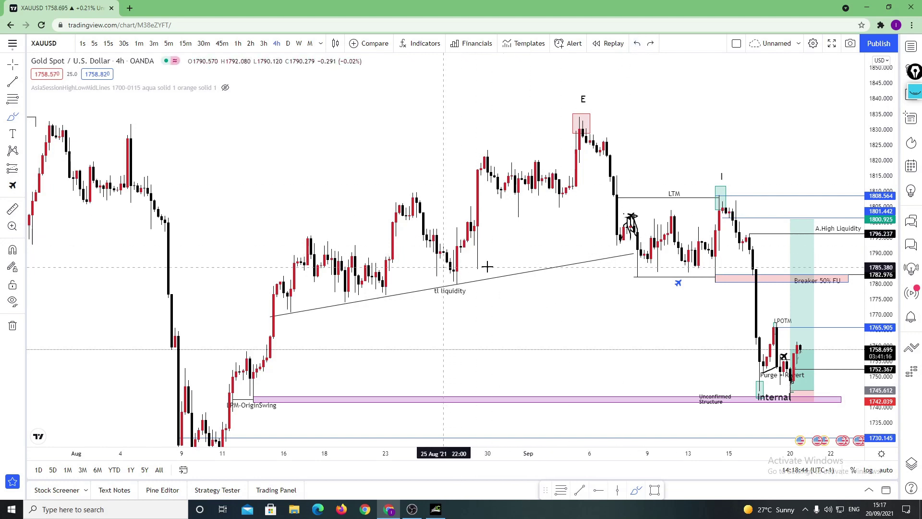
pyautogui.moveTo(562, 287)
pyautogui.mouseDown()
pyautogui.moveTo(371, 277)
pyautogui.moveTo(467, 294)
pyautogui.mouseUp()
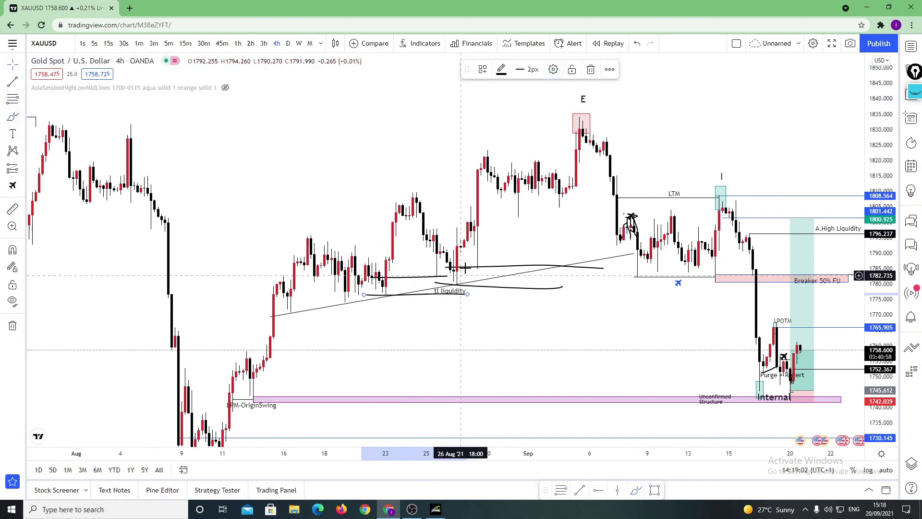
pyautogui.scroll(2, 469, 270)
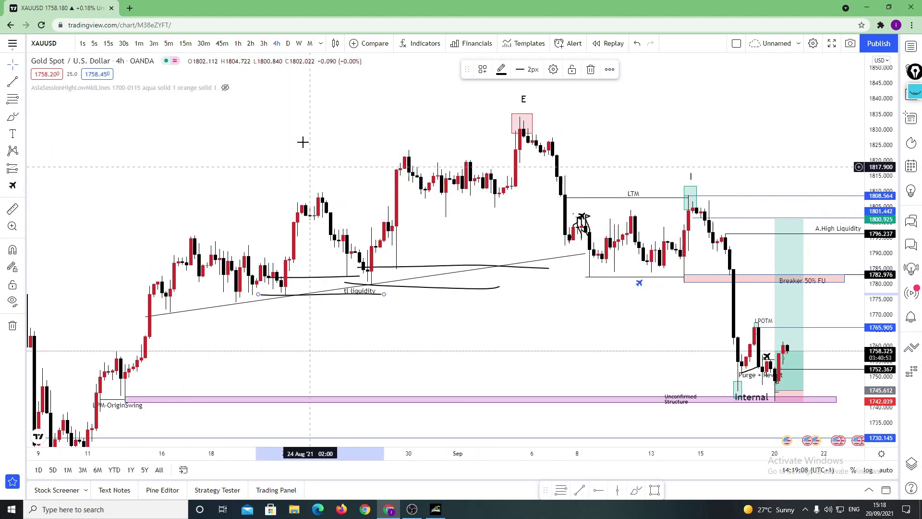
# On the weekly chart, circle the June 2021 high, March 2021 low and November 2020 high.
pyautogui.click(298, 44)
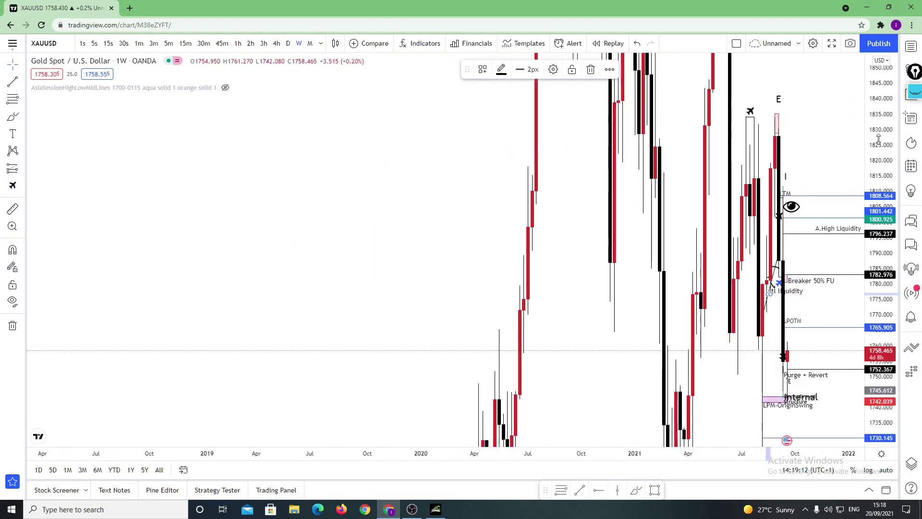
pyautogui.scroll(3, 770, 305)
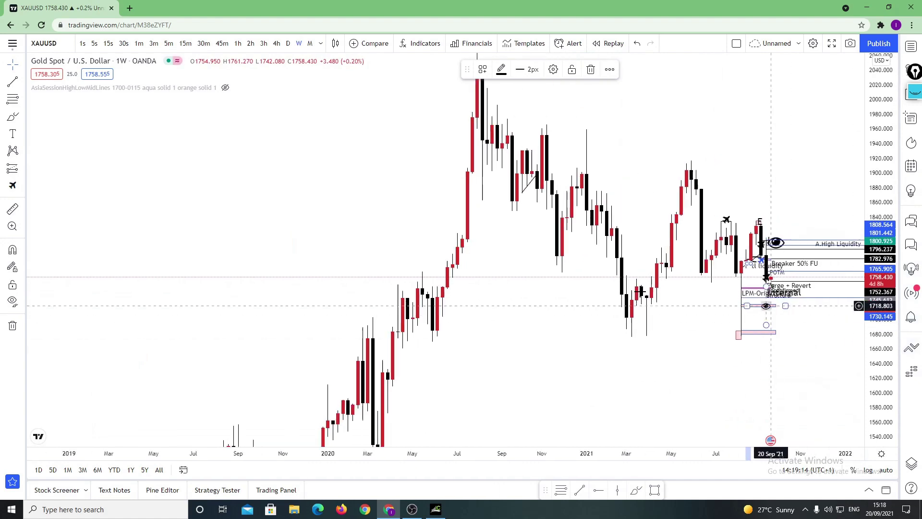
pyautogui.scroll(3, 555, 339)
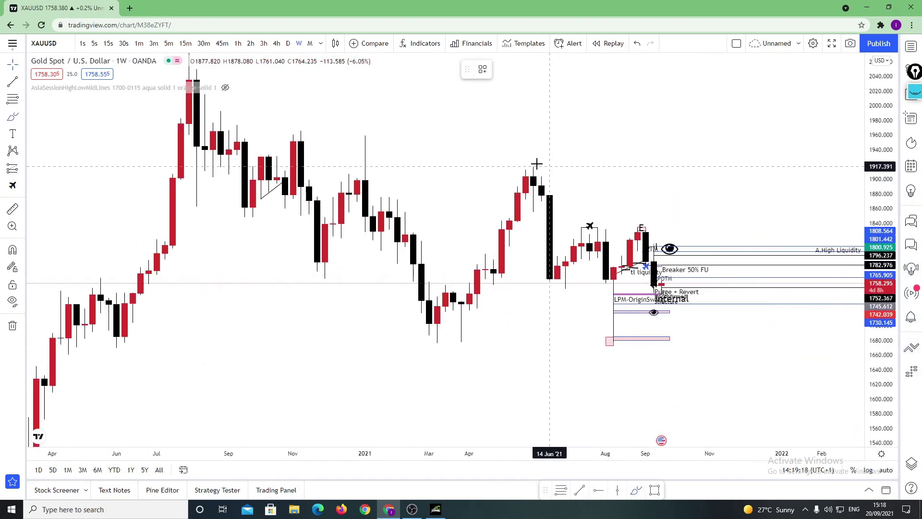
pyautogui.moveTo(536, 164); pyautogui.dragTo(548, 166)
pyautogui.moveTo(467, 335)
pyautogui.mouseDown()
pyautogui.moveTo(445, 347)
pyautogui.moveTo(474, 338)
pyautogui.mouseUp()
pyautogui.moveTo(373, 110)
pyautogui.mouseDown()
pyautogui.moveTo(368, 148)
pyautogui.moveTo(371, 130)
pyautogui.mouseUp()
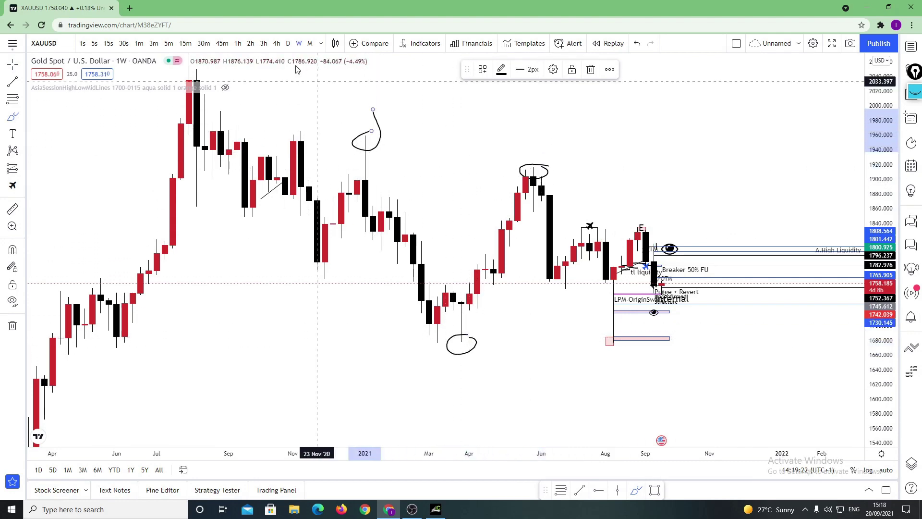
# Switch to daily candles and circle the low near 1680.
pyautogui.click(286, 44)
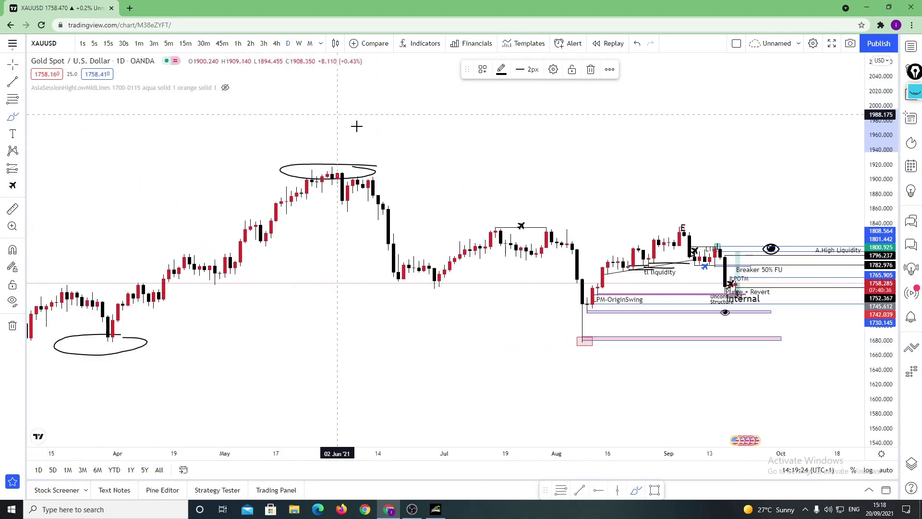
pyautogui.moveTo(579, 333); pyautogui.dragTo(580, 335)
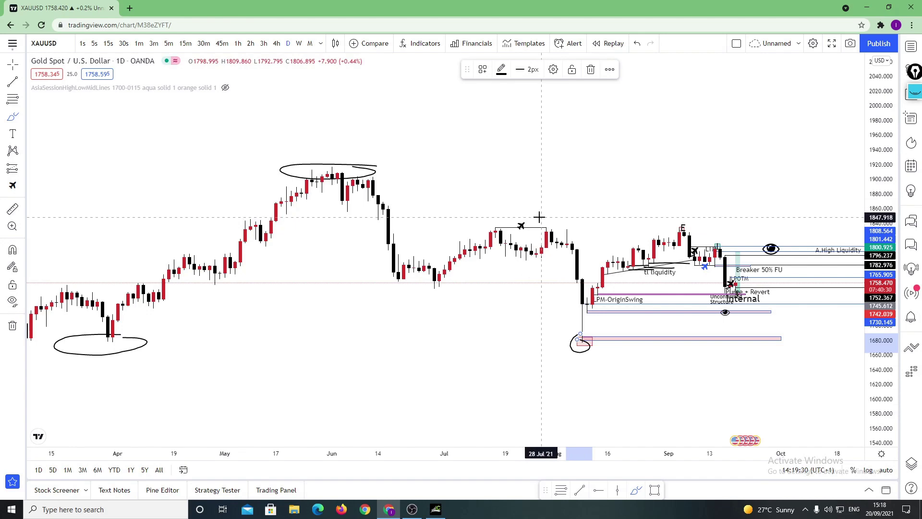
pyautogui.scroll(2, 540, 223)
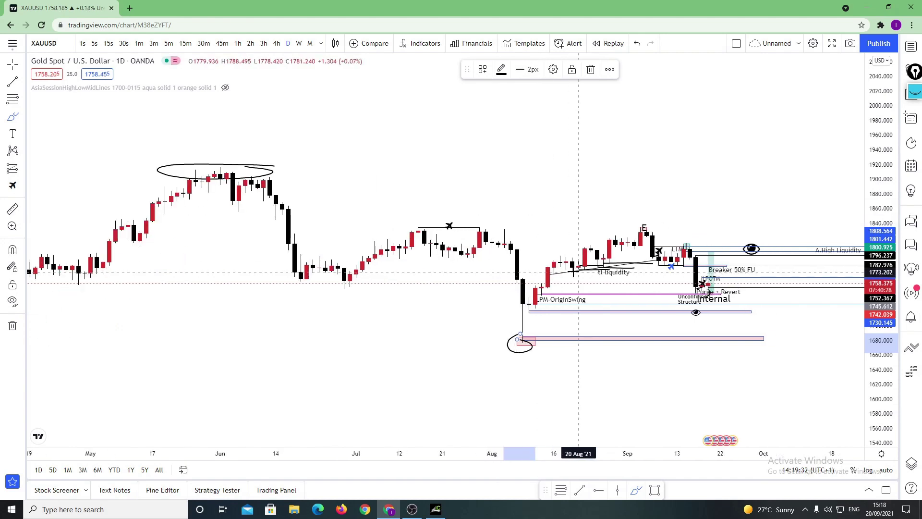
pyautogui.scroll(-4, 500, 226)
pyautogui.scroll(2, 461, 232)
pyautogui.scroll(-4, 473, 233)
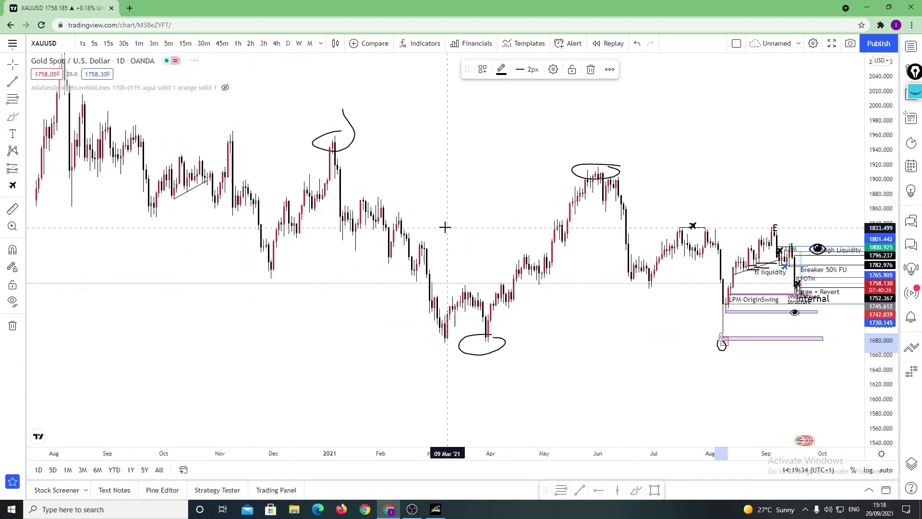
# Pan back to late 2019–2020 and brush-mark the January 2020 lows, January–February highs and February low.
pyautogui.moveTo(392, 335); pyautogui.dragTo(686, 178)
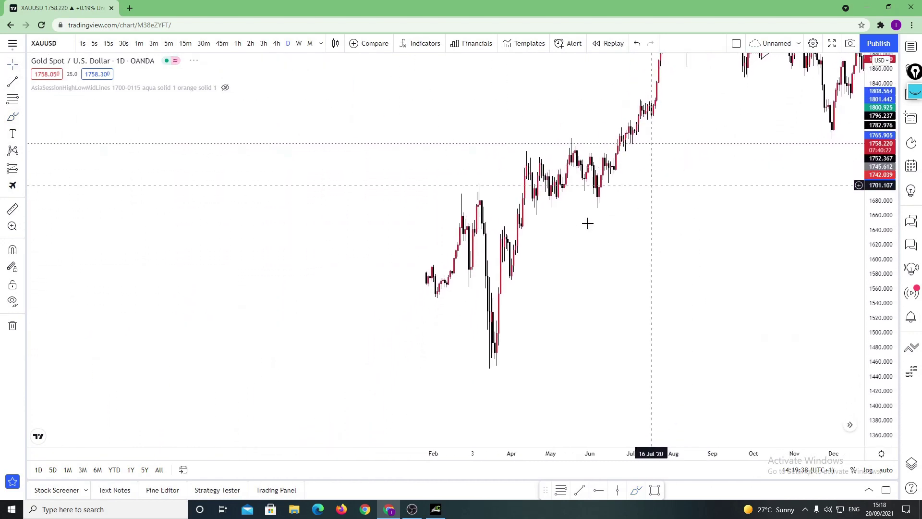
pyautogui.moveTo(586, 222); pyautogui.dragTo(741, 230)
pyautogui.scroll(2, 764, 245)
pyautogui.moveTo(853, 251); pyautogui.dragTo(735, 226)
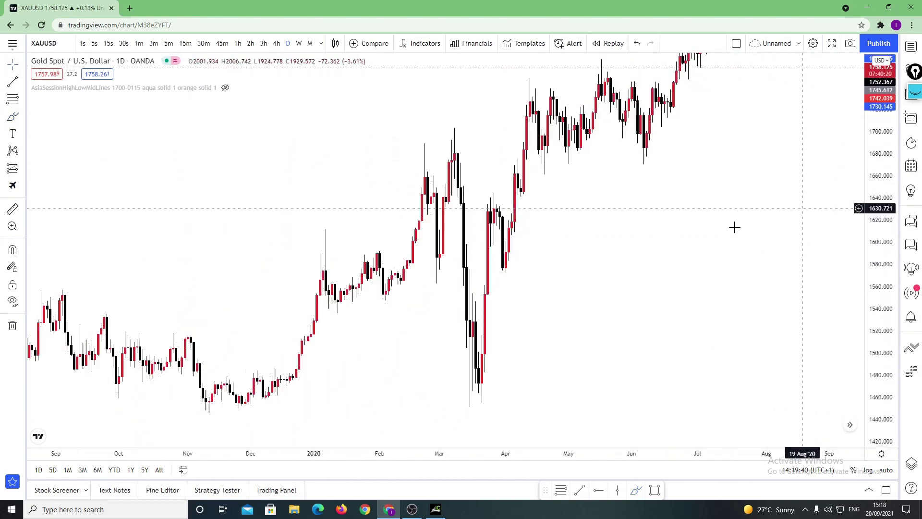
pyautogui.scroll(2, 644, 446)
pyautogui.click(639, 490)
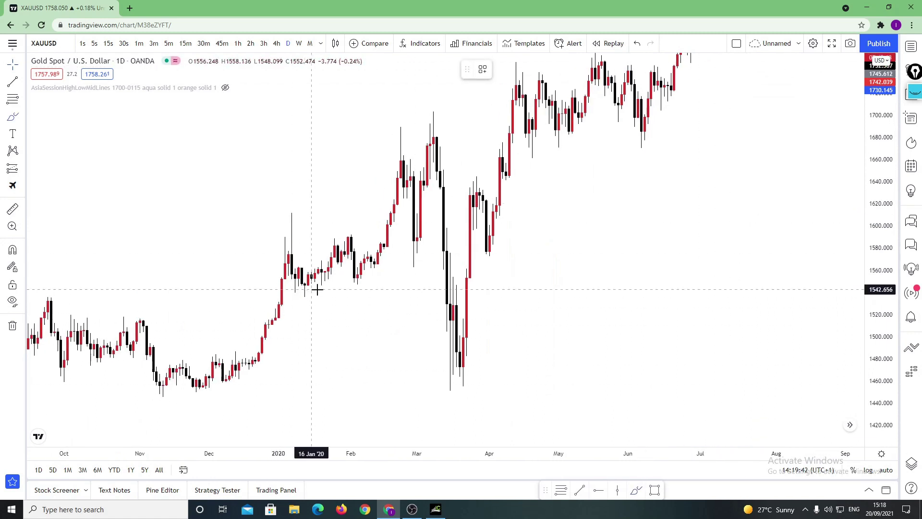
pyautogui.moveTo(318, 288)
pyautogui.mouseDown()
pyautogui.moveTo(289, 294)
pyautogui.moveTo(317, 292)
pyautogui.mouseUp()
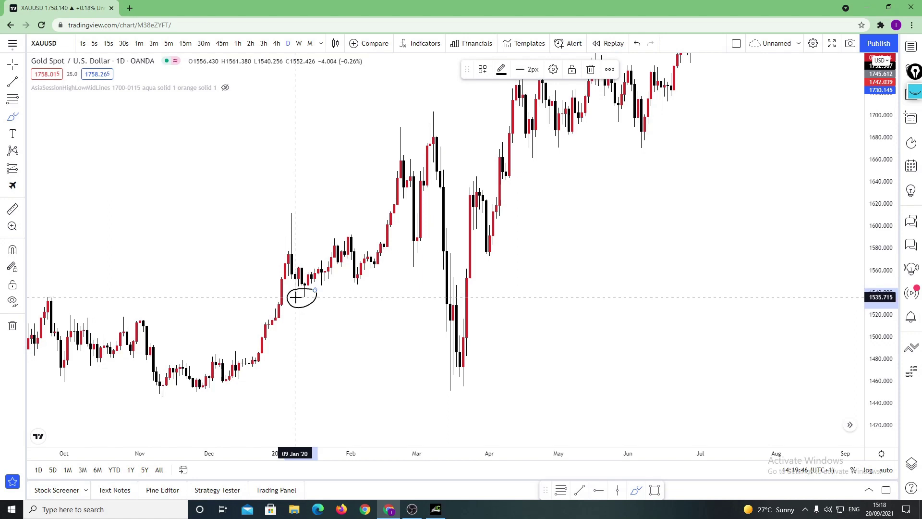
pyautogui.moveTo(290, 299)
pyautogui.mouseDown()
pyautogui.moveTo(309, 302)
pyautogui.moveTo(284, 304)
pyautogui.moveTo(312, 306)
pyautogui.mouseUp()
pyautogui.moveTo(288, 209); pyautogui.dragTo(354, 231)
pyautogui.moveTo(346, 291); pyautogui.dragTo(365, 287)
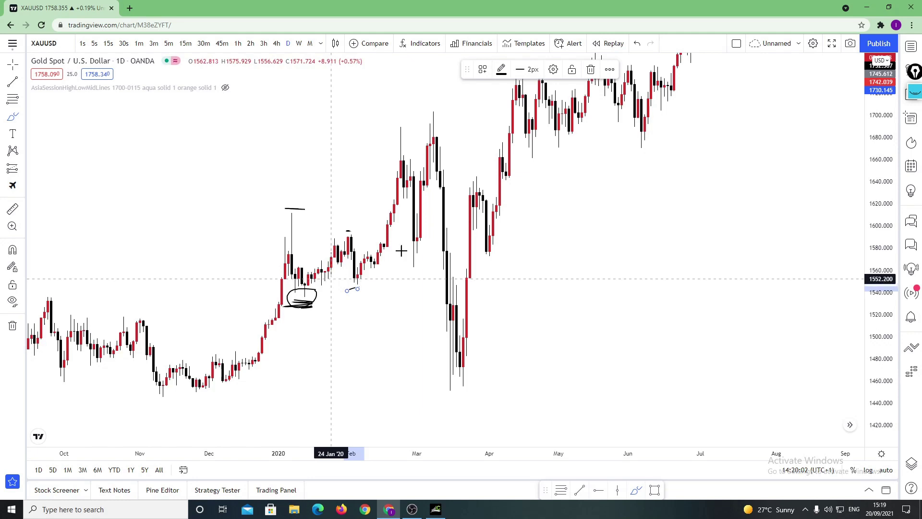
# Auto-fit the price scale and pan forward until the circled 2021 highs and lows are visible.
pyautogui.doubleClick(880, 195)
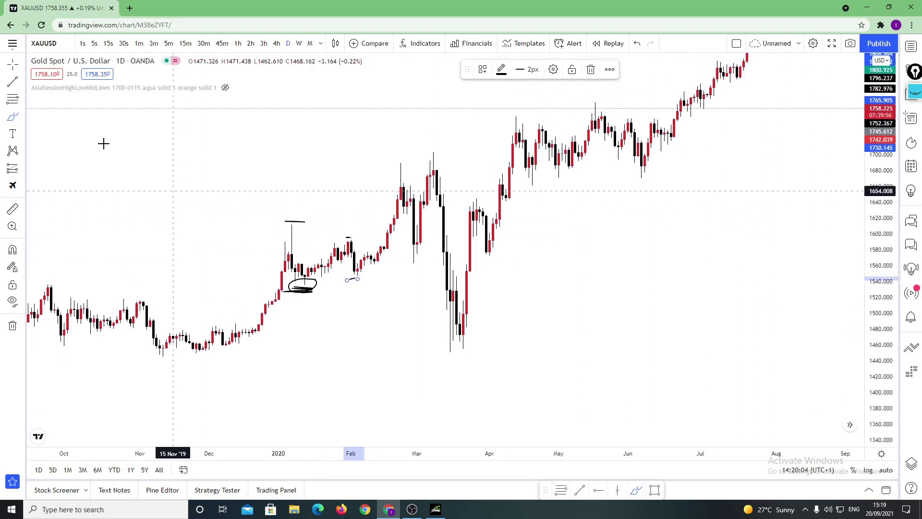
pyautogui.moveTo(304, 128); pyautogui.dragTo(194, 196)
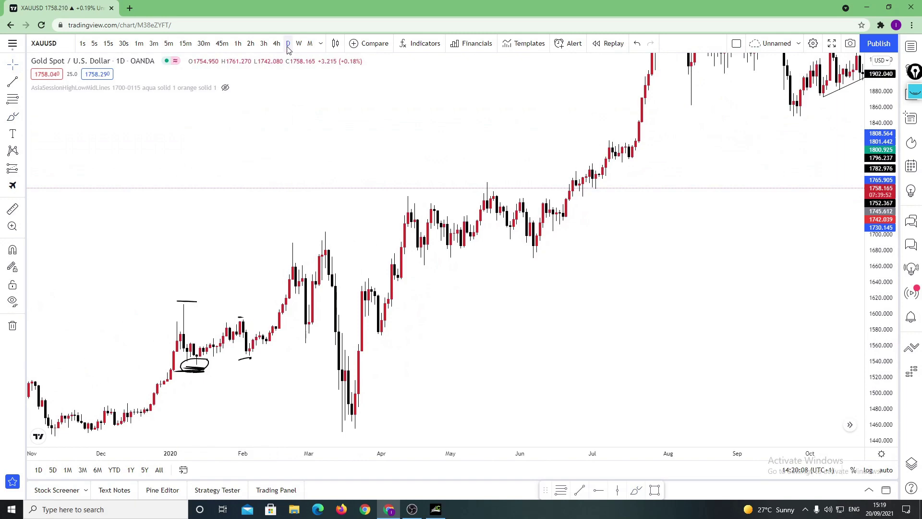
pyautogui.moveTo(539, 96); pyautogui.dragTo(262, 260)
pyautogui.moveTo(733, 159); pyautogui.dragTo(241, 145)
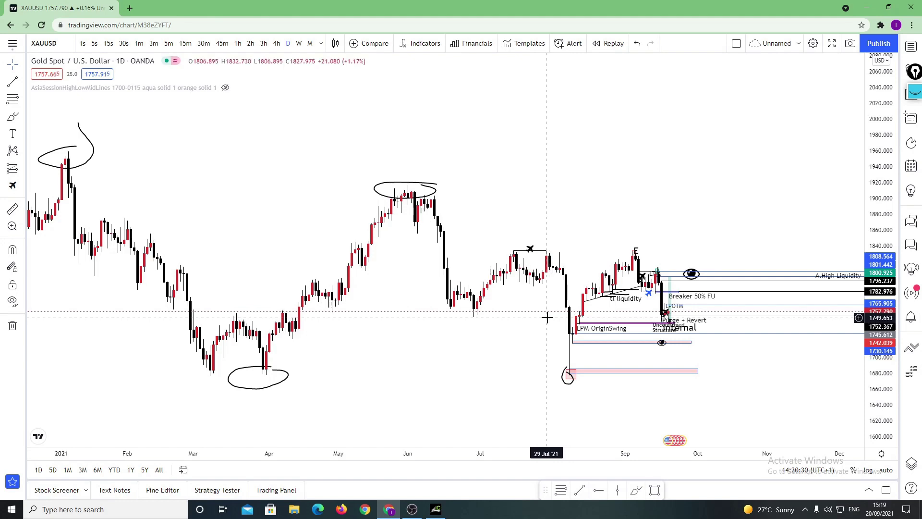
# Switch XAUUSD to the 1-hour timeframe and bring the mid-September highs into view.
pyautogui.scroll(3, 533, 303)
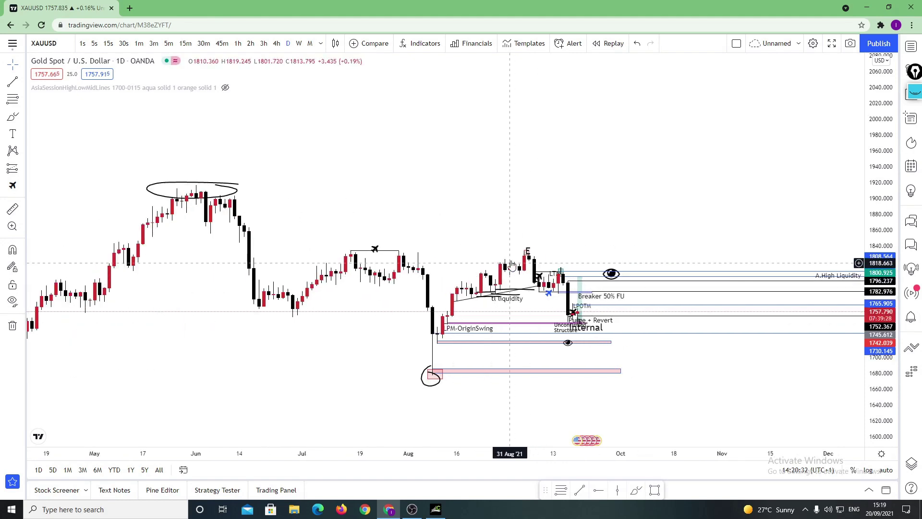
pyautogui.scroll(3, 803, 300)
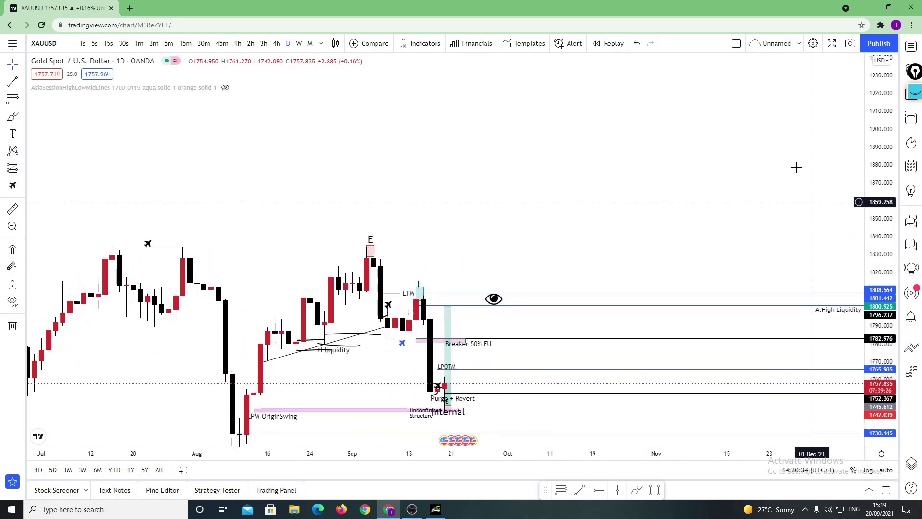
pyautogui.moveTo(685, 219); pyautogui.dragTo(661, 152)
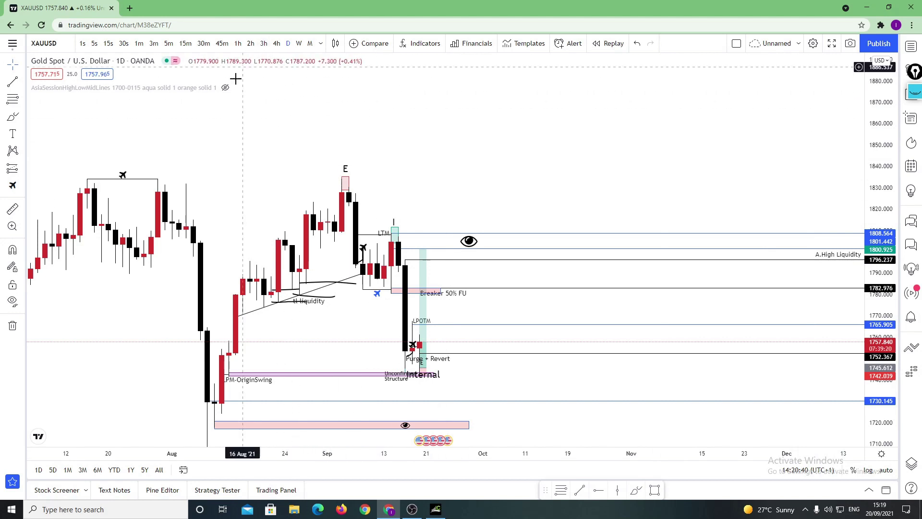
pyautogui.moveTo(225, 94)
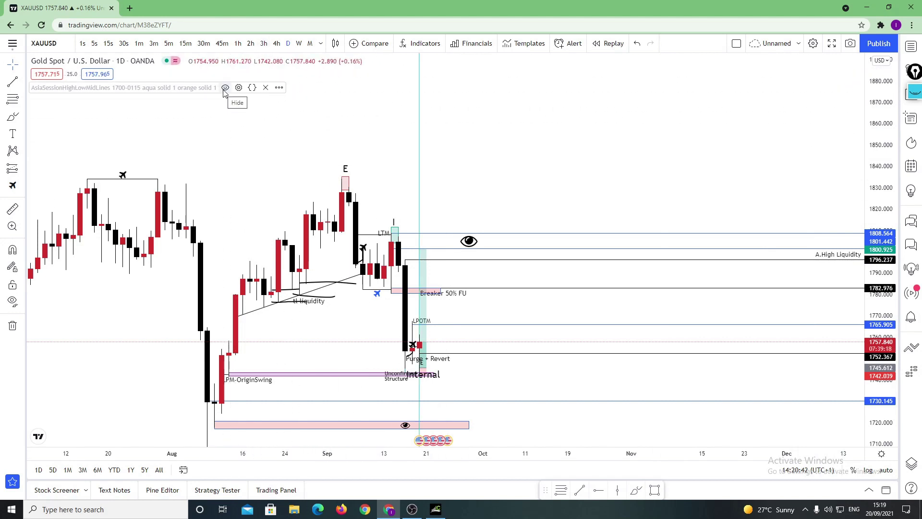
pyautogui.click(238, 44)
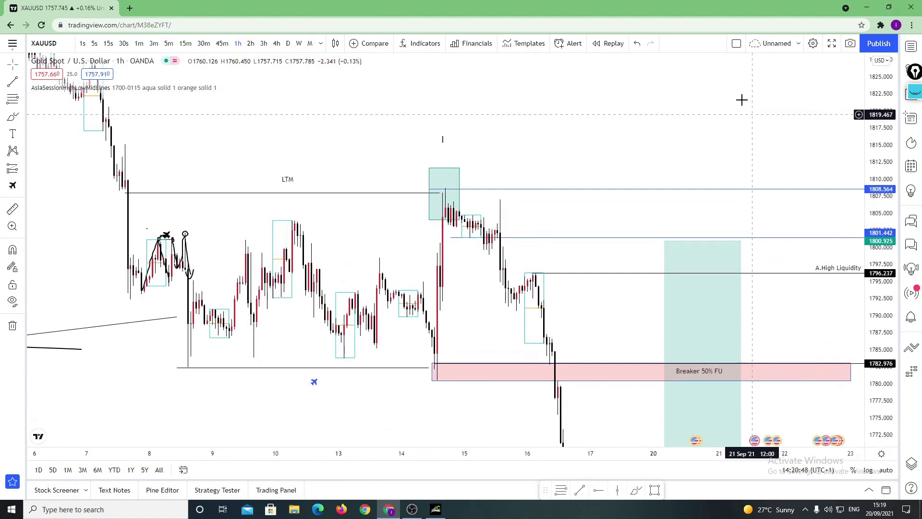
pyautogui.scroll(4, 600, 254)
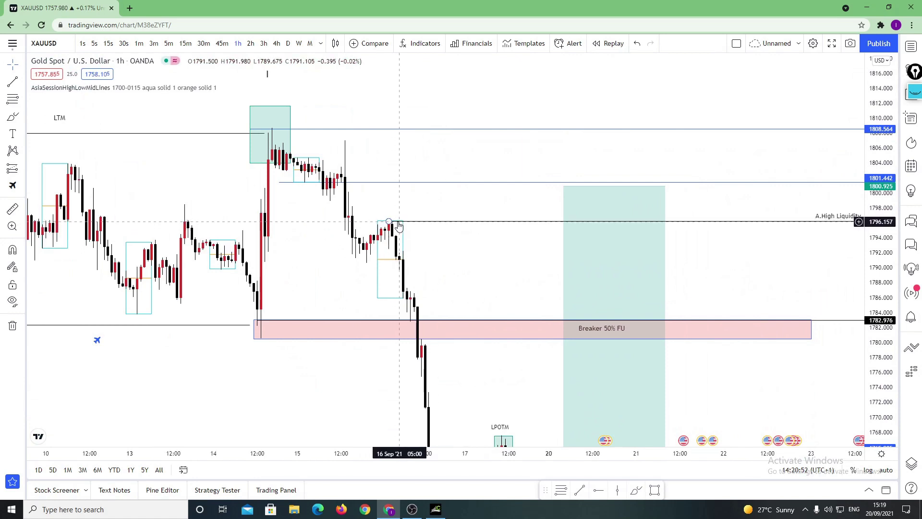
pyautogui.moveTo(439, 259); pyautogui.dragTo(401, 199)
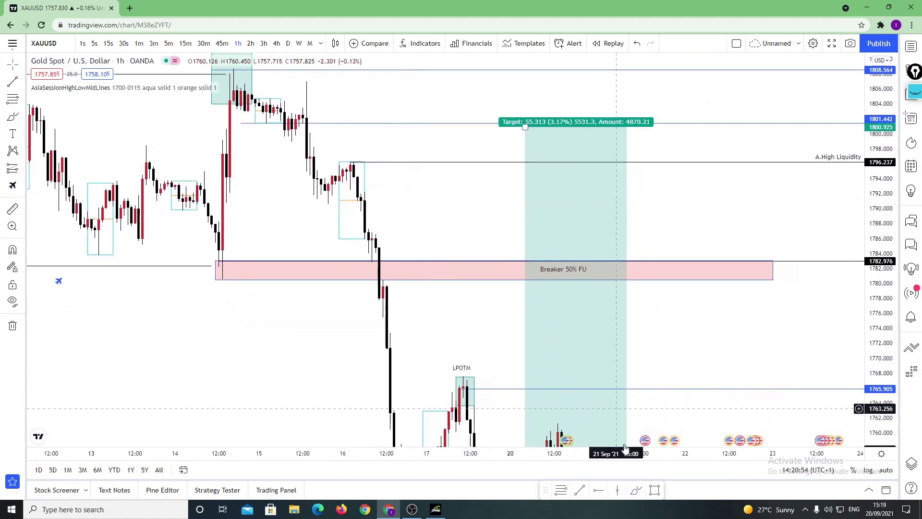
# With the Brush, try circling the swing high, undo both circles, and keep a short stroke beside A.High Liquidity.
pyautogui.click(636, 490)
pyautogui.moveTo(321, 172)
pyautogui.mouseDown()
pyautogui.moveTo(366, 159)
pyautogui.moveTo(381, 187)
pyautogui.moveTo(362, 157)
pyautogui.moveTo(350, 158)
pyautogui.mouseUp()
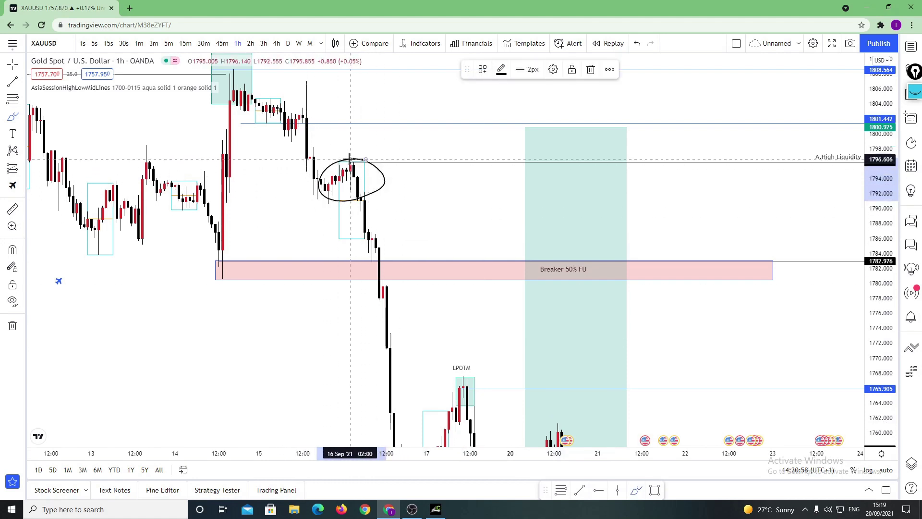
pyautogui.click(637, 43)
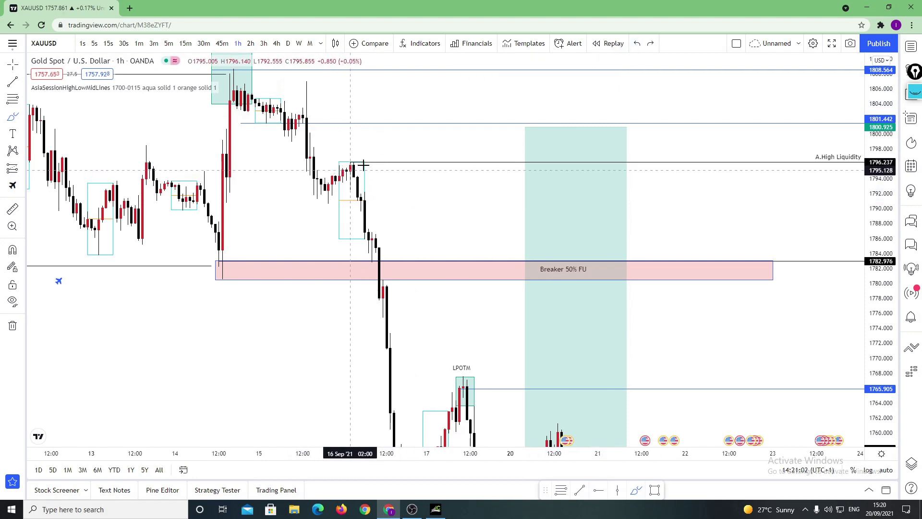
pyautogui.moveTo(360, 157); pyautogui.dragTo(343, 174)
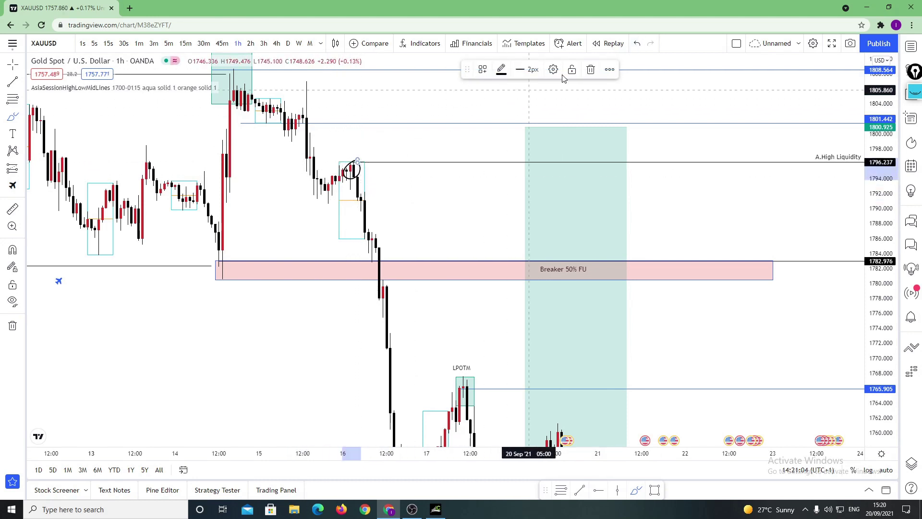
pyautogui.click(641, 44)
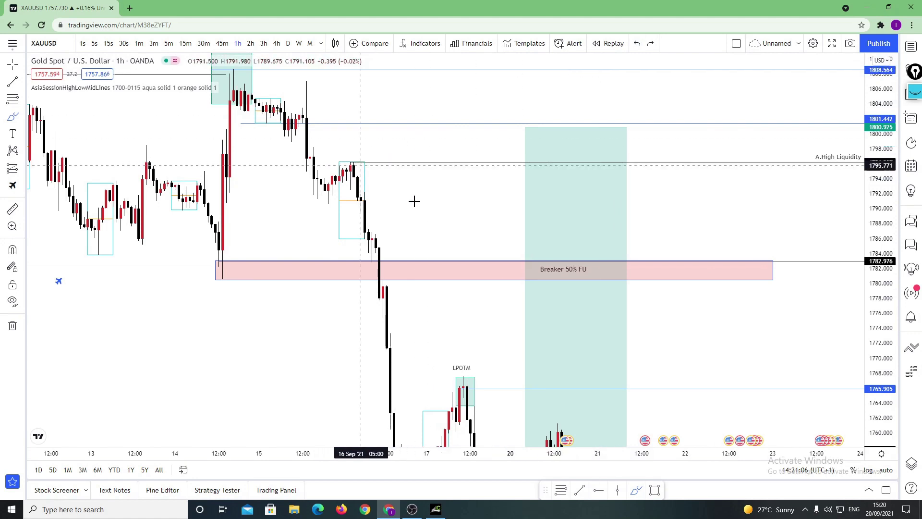
pyautogui.moveTo(529, 187); pyautogui.dragTo(539, 154)
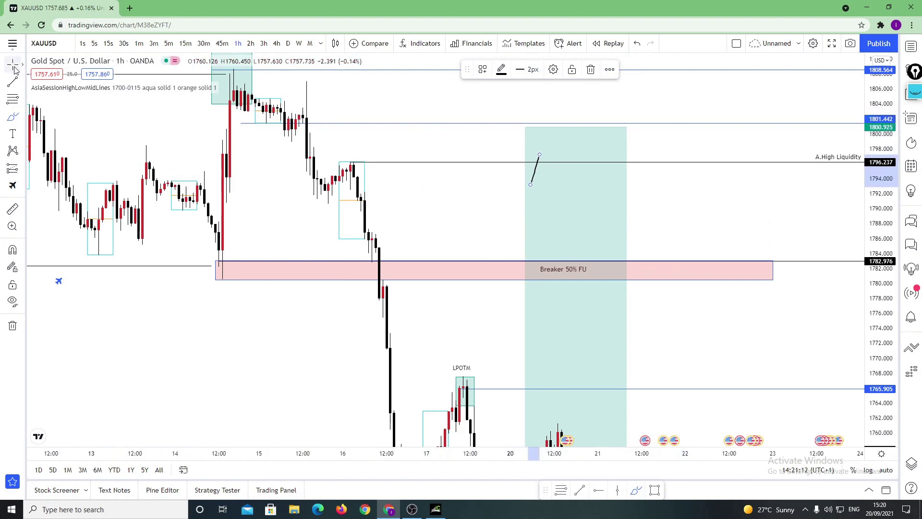
# Pan and zoom the 1-hour chart back to the early-September highs.
pyautogui.moveTo(438, 190)
pyautogui.mouseDown()
pyautogui.moveTo(393, 87)
pyautogui.moveTo(436, 203)
pyautogui.mouseUp()
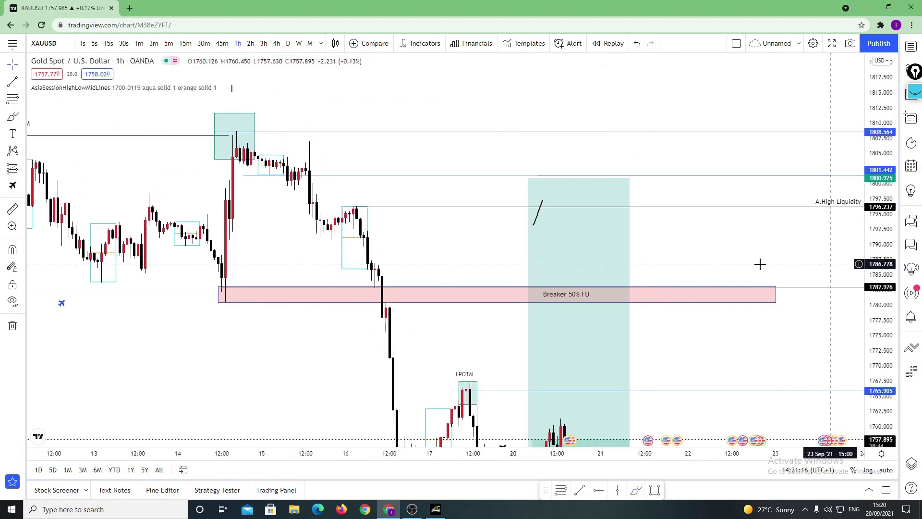
pyautogui.moveTo(665, 219); pyautogui.dragTo(642, 212)
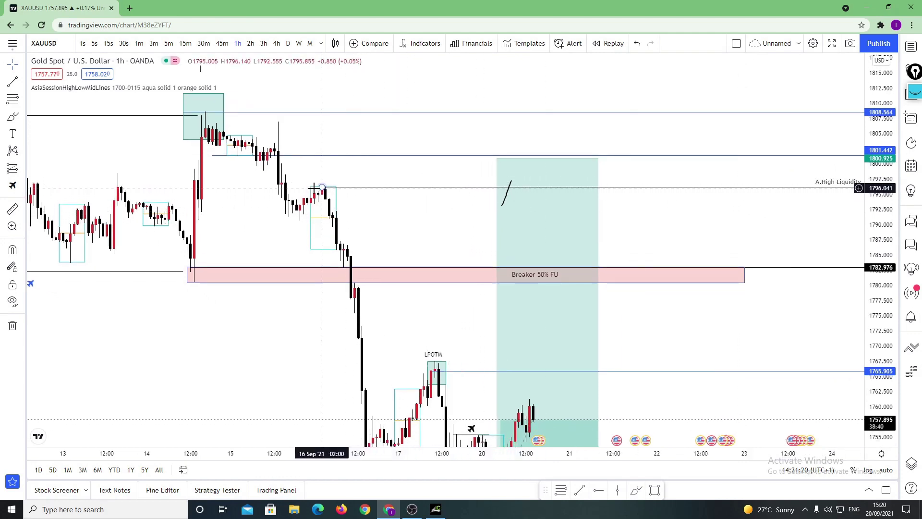
pyautogui.scroll(-5, 446, 295)
pyautogui.moveTo(447, 294); pyautogui.dragTo(509, 379)
pyautogui.hscroll(-5, 508, 379)
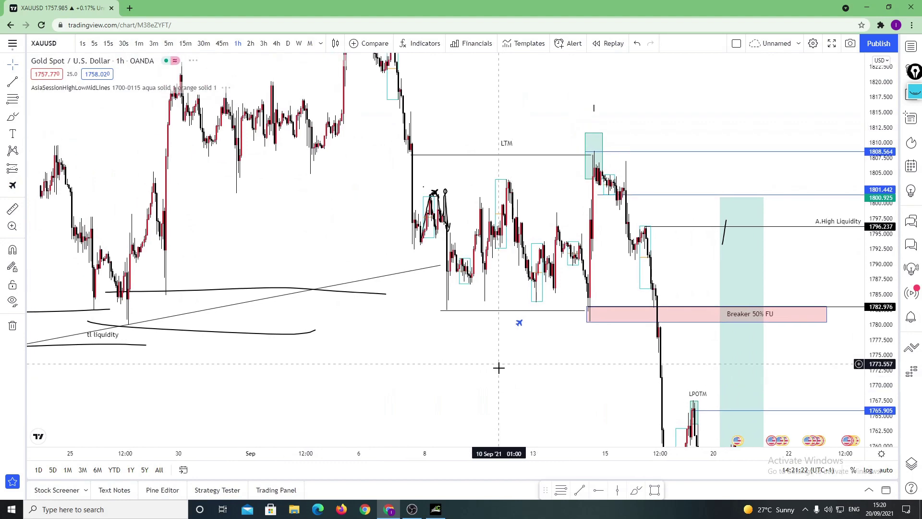
pyautogui.moveTo(440, 371); pyautogui.dragTo(468, 365)
pyautogui.scroll(2, 486, 398)
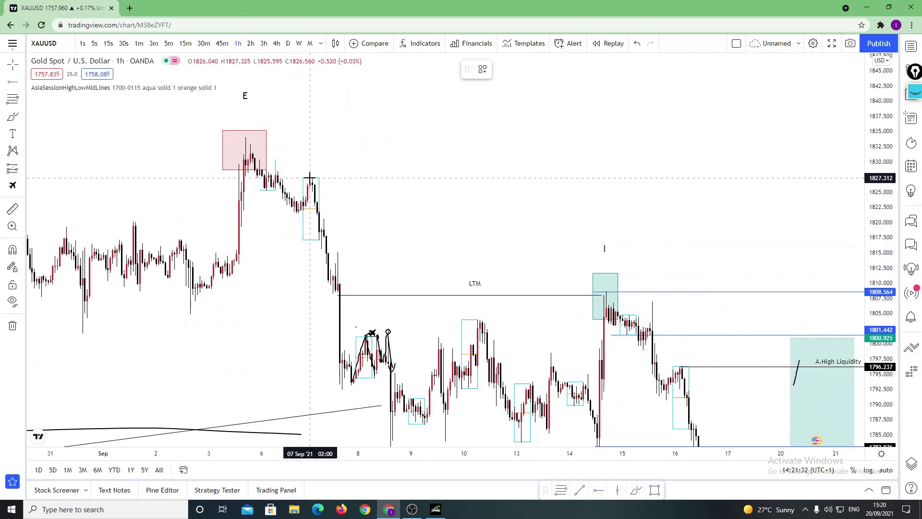
# Place a horizontal ray at the 1827.471 high and apply the A.High Liquidity label preset.
pyautogui.click(308, 177)
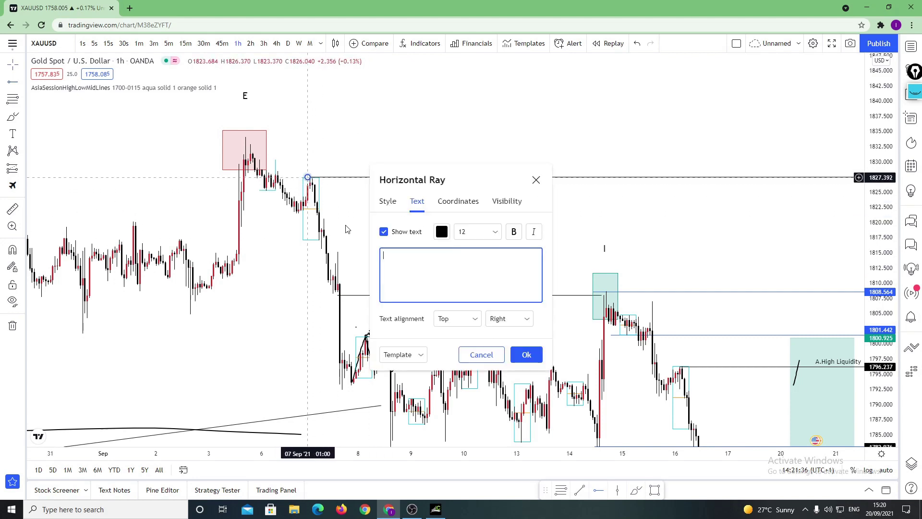
pyautogui.click(402, 354)
pyautogui.click(404, 408)
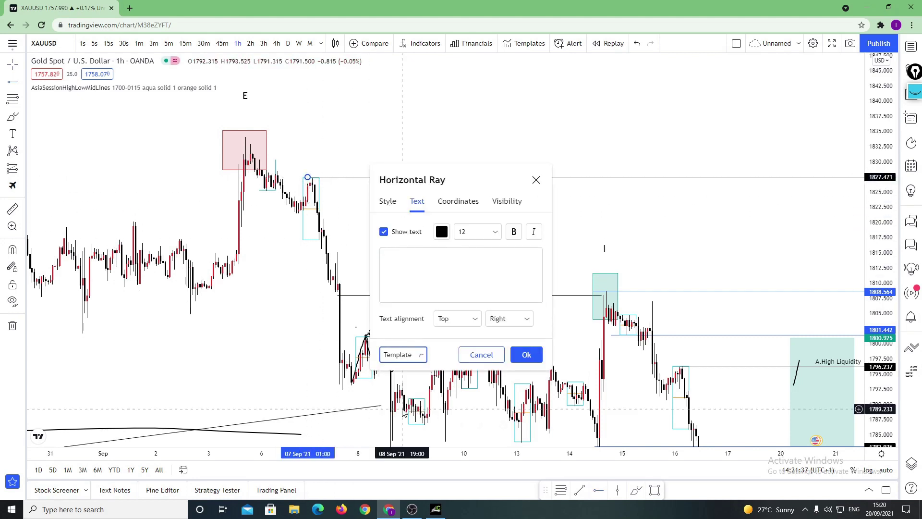
pyautogui.click(516, 356)
# Pan and zoom the 1-hour chart forward to the mid-September sell-off.
pyautogui.scroll(-3, 690, 206)
pyautogui.moveTo(689, 206); pyautogui.dragTo(548, 196)
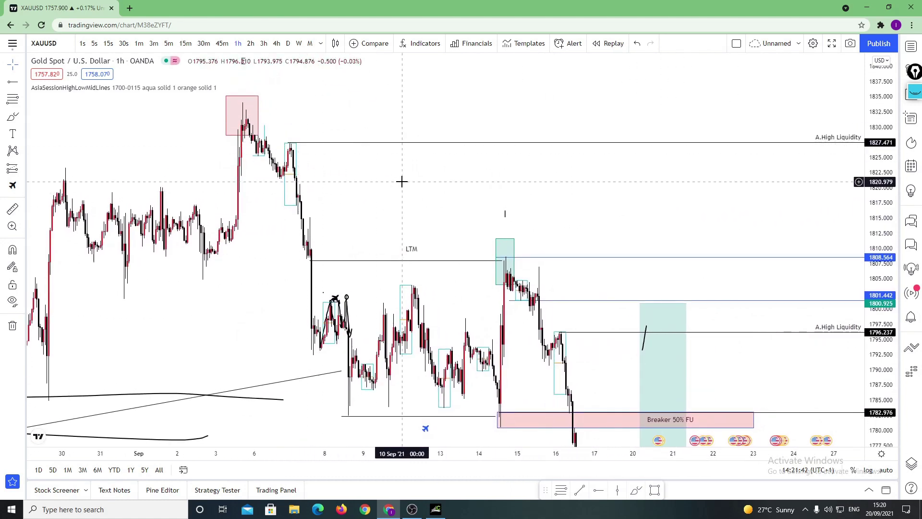
pyautogui.moveTo(484, 171); pyautogui.dragTo(570, 104)
pyautogui.scroll(2, 570, 103)
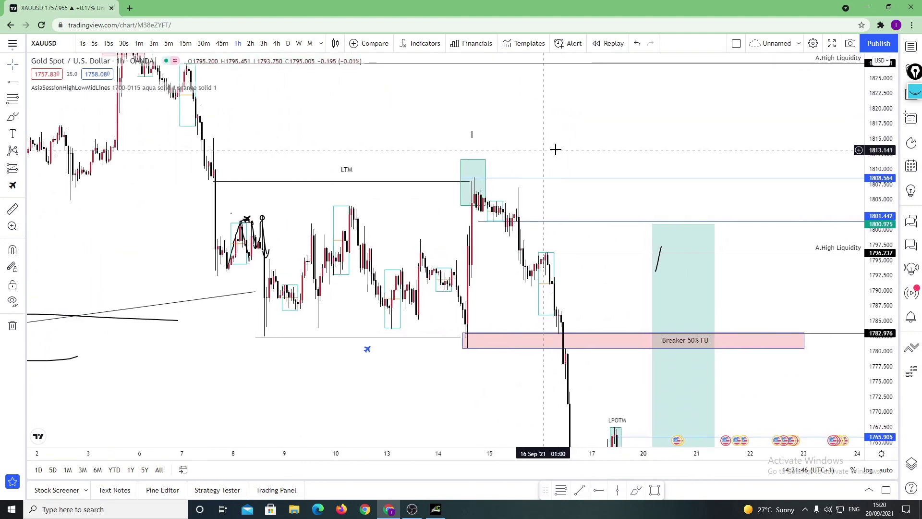
pyautogui.moveTo(557, 154); pyautogui.dragTo(594, 83)
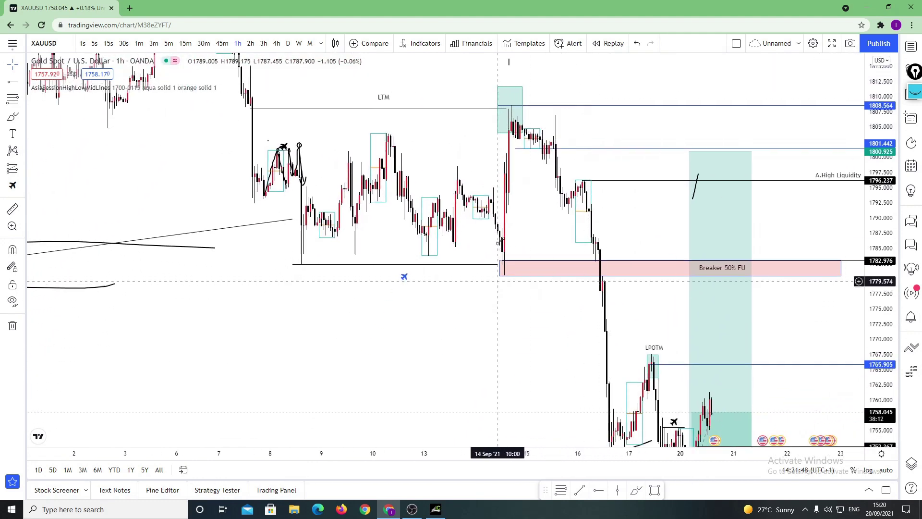
pyautogui.moveTo(500, 269); pyautogui.dragTo(499, 227)
pyautogui.moveTo(493, 306); pyautogui.dragTo(525, 262)
pyautogui.scroll(4, 524, 261)
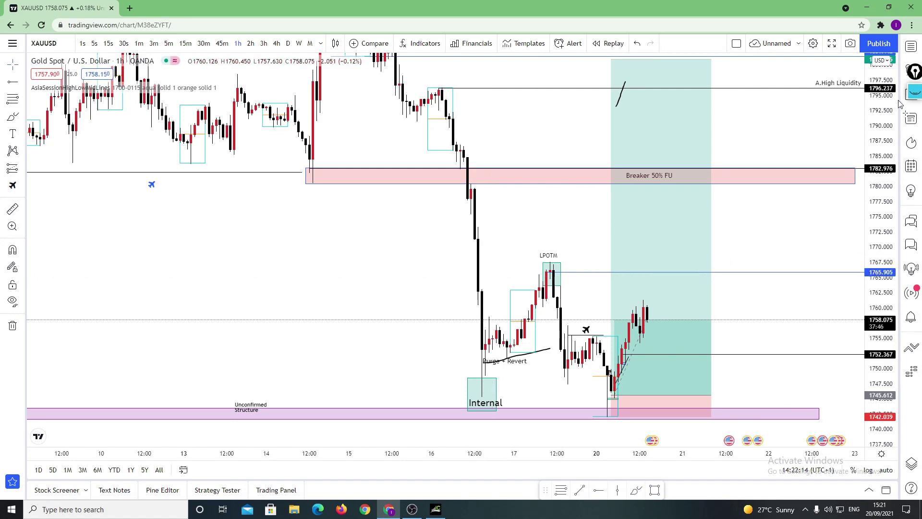
# Show the Visible/Hidden Liquidity whiteboard sketch and select the eraser for its drawings.
pyautogui.click(914, 91)
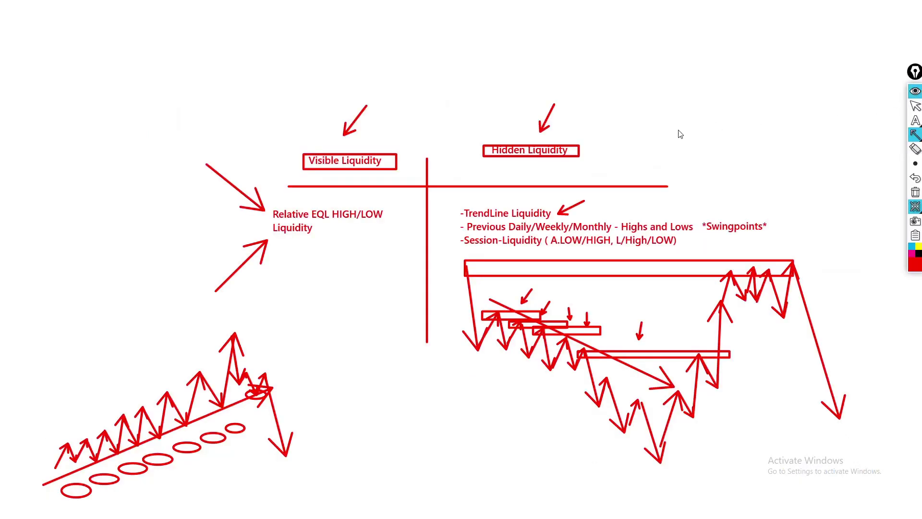
pyautogui.click(915, 149)
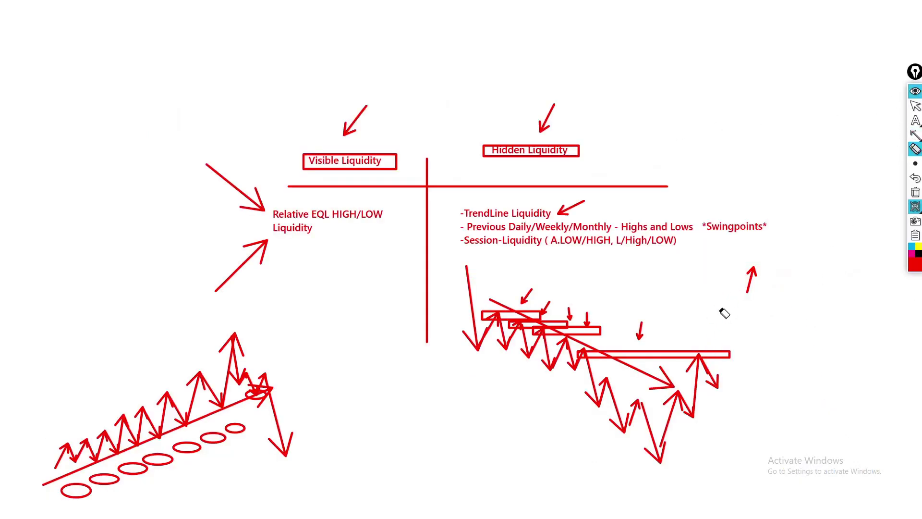